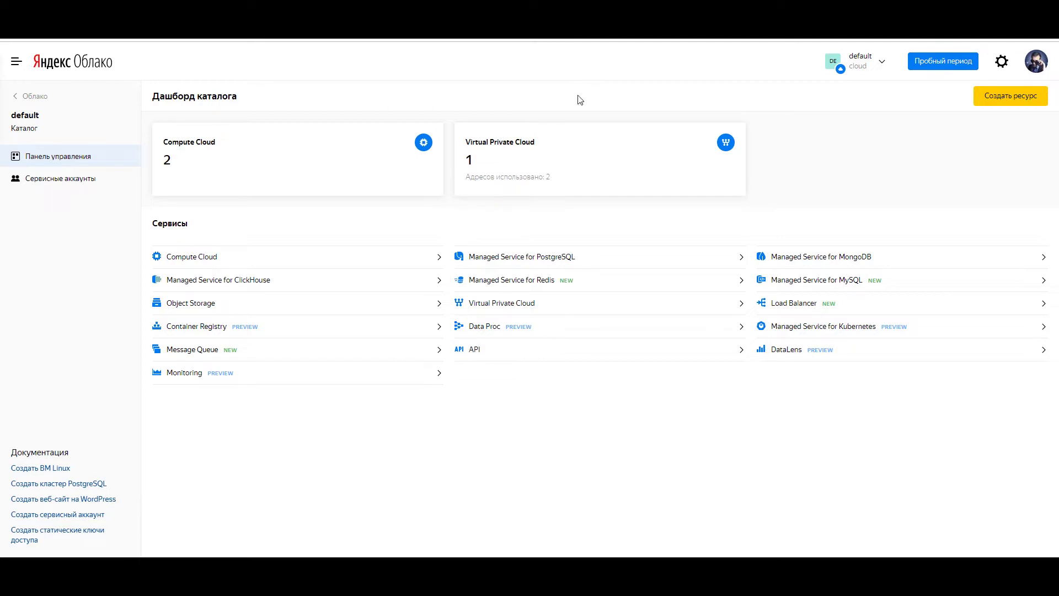
# Check how many days and how much of the grant remain in the trial period.
pyautogui.click(940, 65)
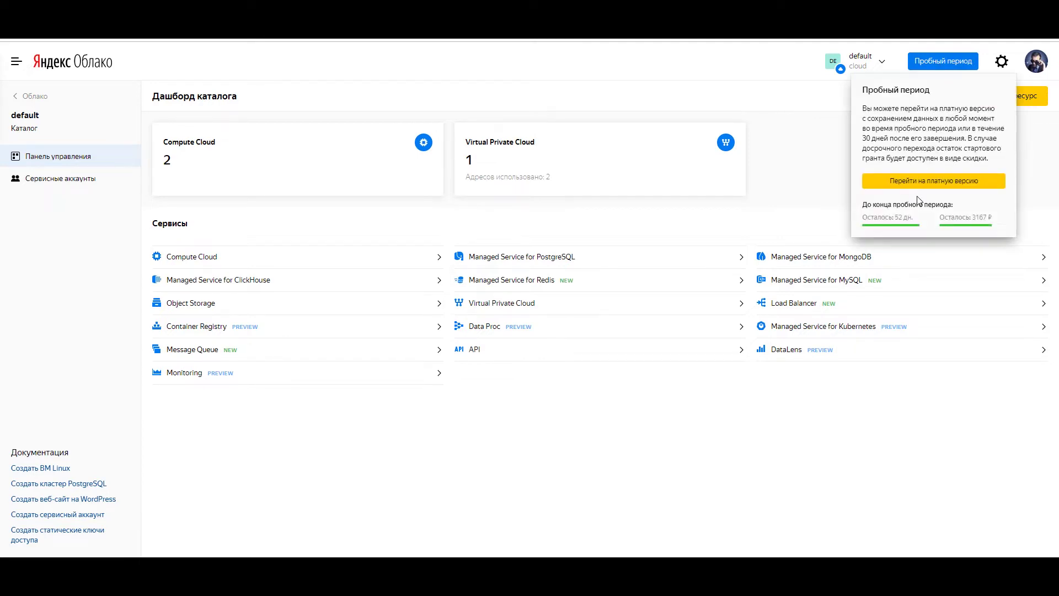
pyautogui.moveTo(910, 218); pyautogui.dragTo(862, 218)
pyautogui.click(920, 208)
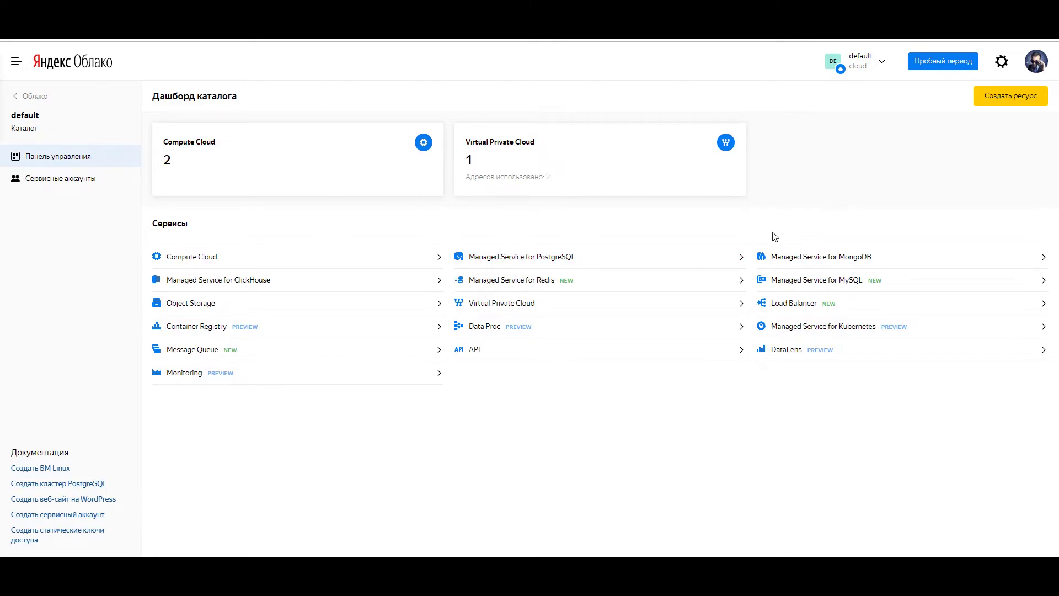
# Start creating a virtual machine resource and choose the Windows 2012R2 Datacenter public image for it.
pyautogui.click(1015, 97)
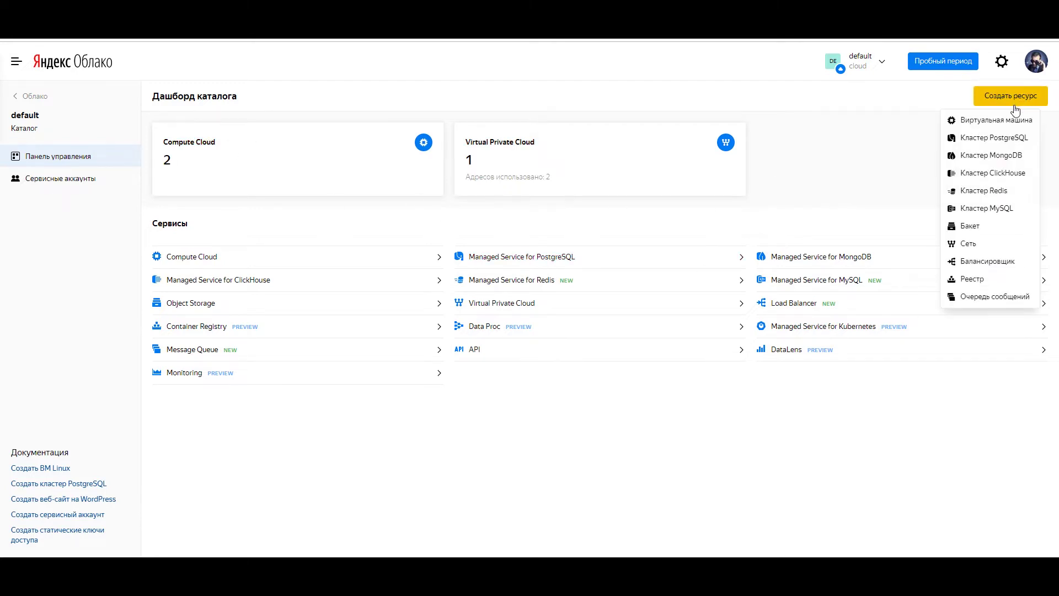
pyautogui.click(1005, 114)
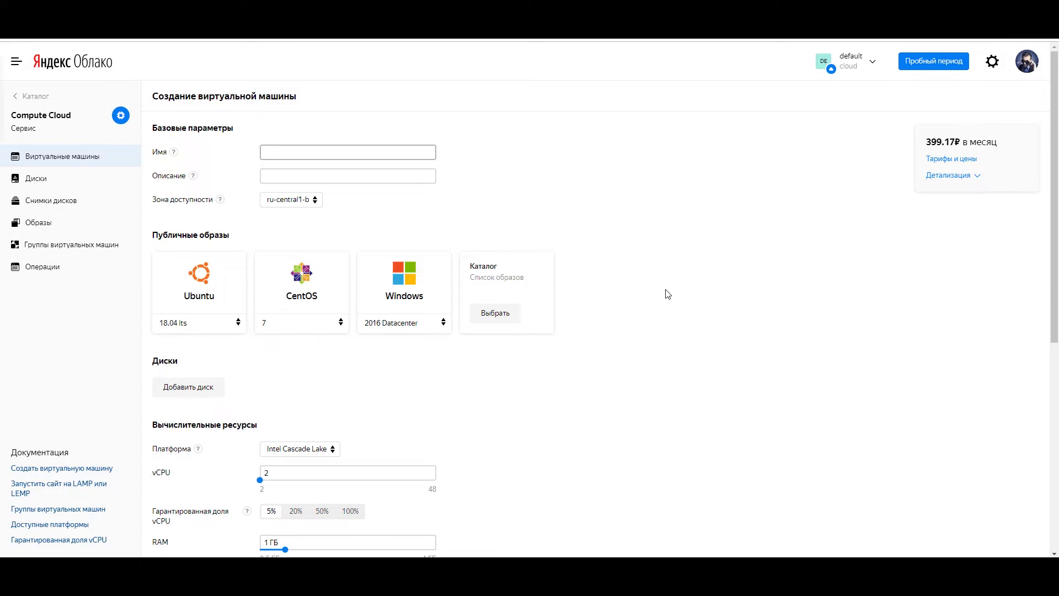
pyautogui.click(946, 68)
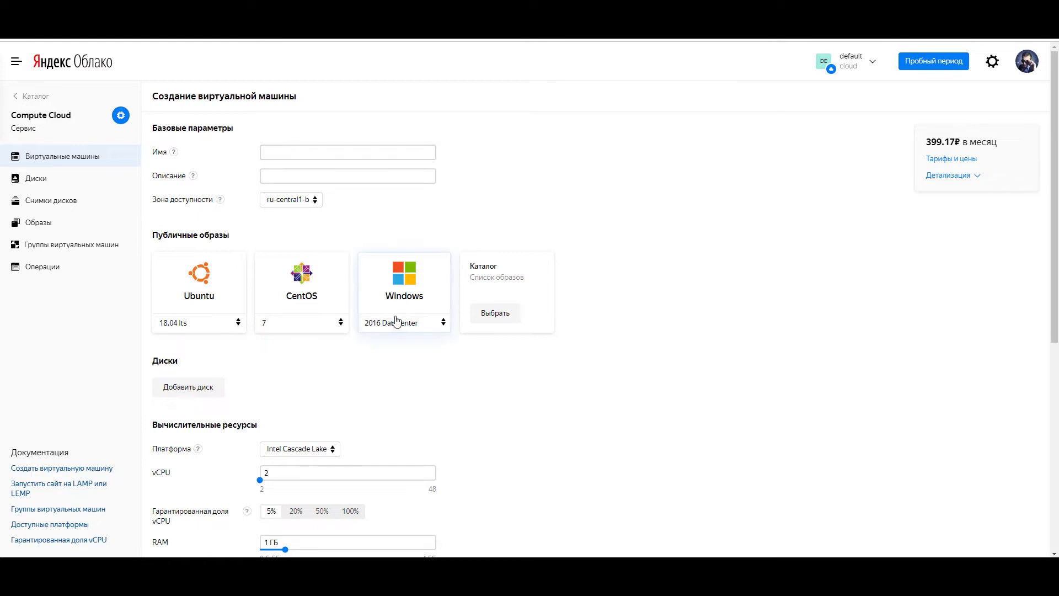
pyautogui.click(429, 330)
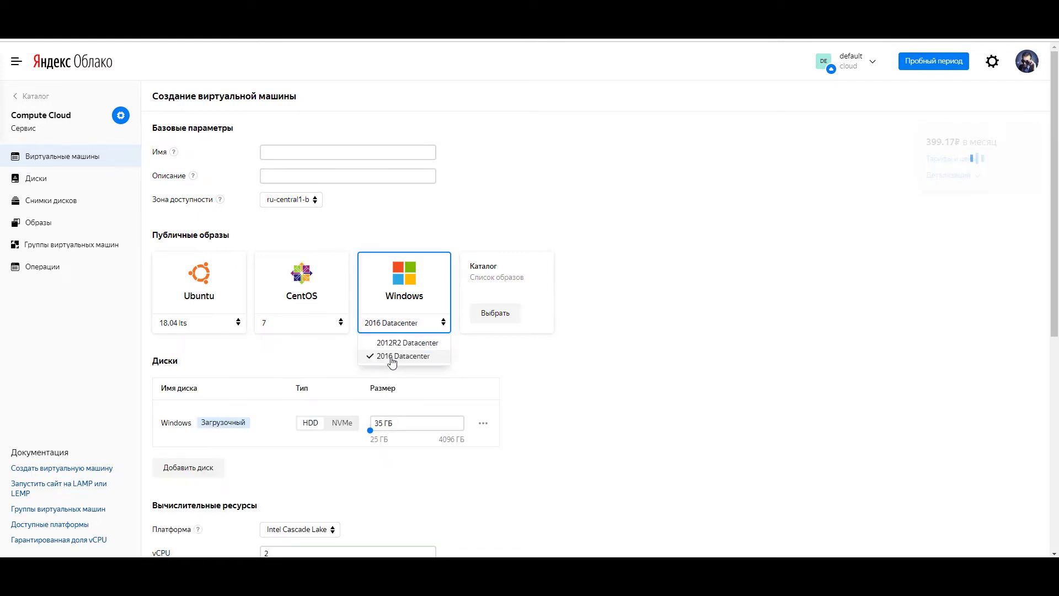
pyautogui.click(392, 344)
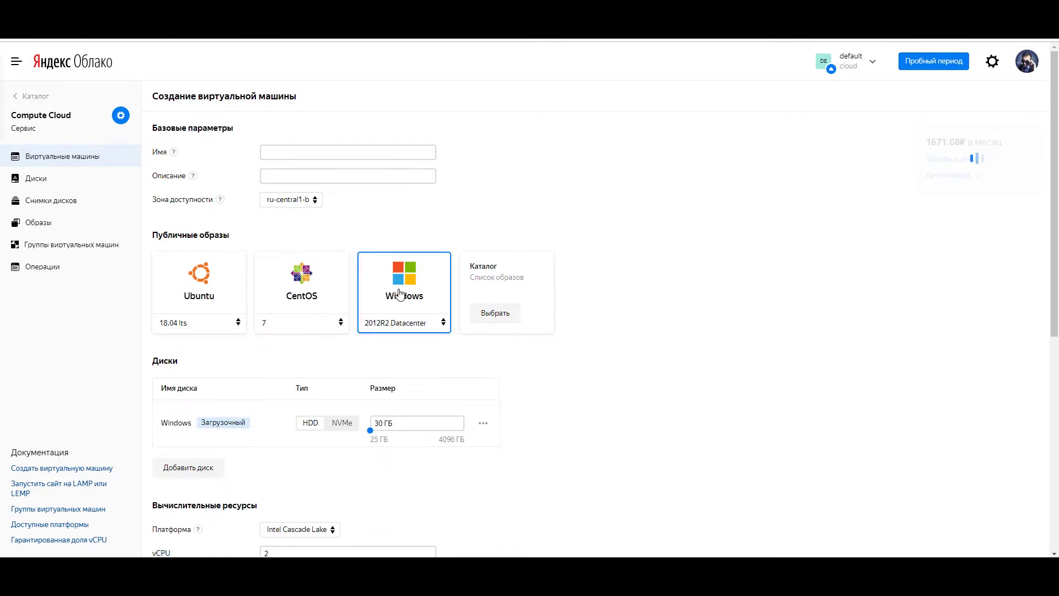
pyautogui.click(309, 150)
pyautogui.click(559, 207)
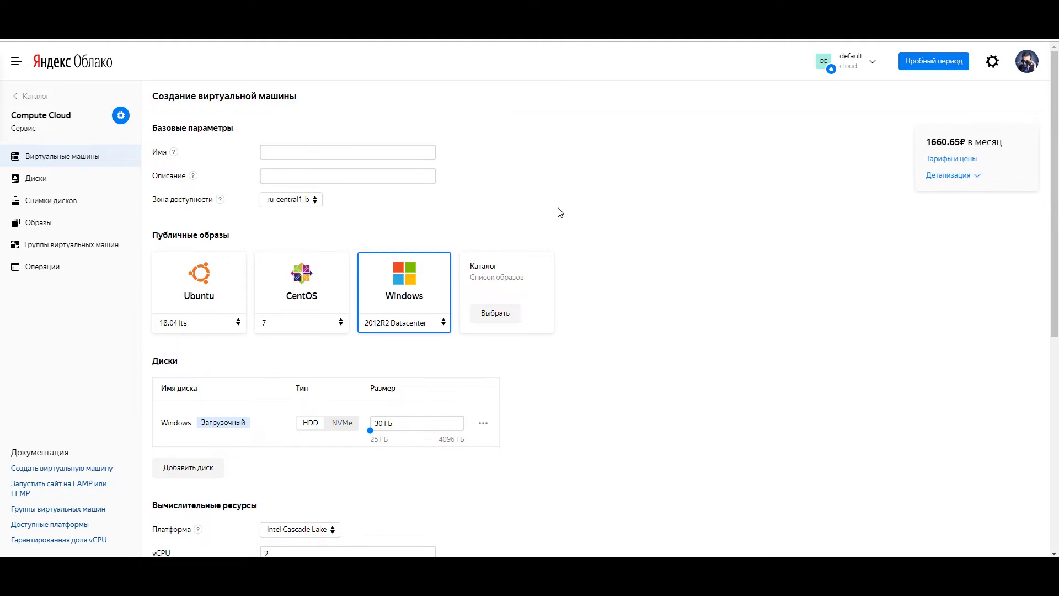
# Reduce the Windows boot disk size to 25 GB and the RAM to 2 GB.
pyautogui.scroll(-2, 558, 355)
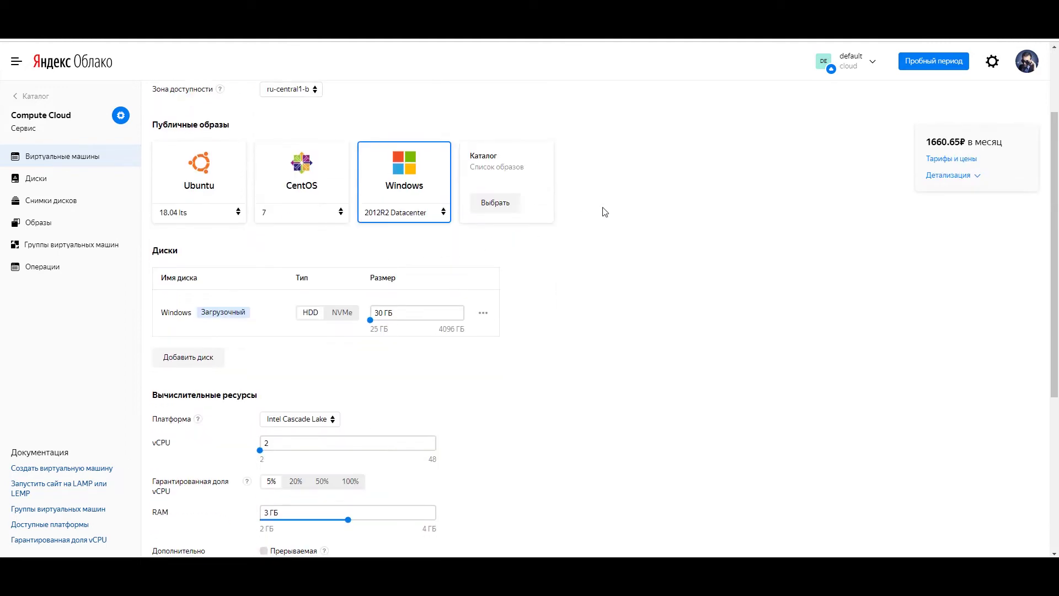
pyautogui.scroll(-2, 499, 331)
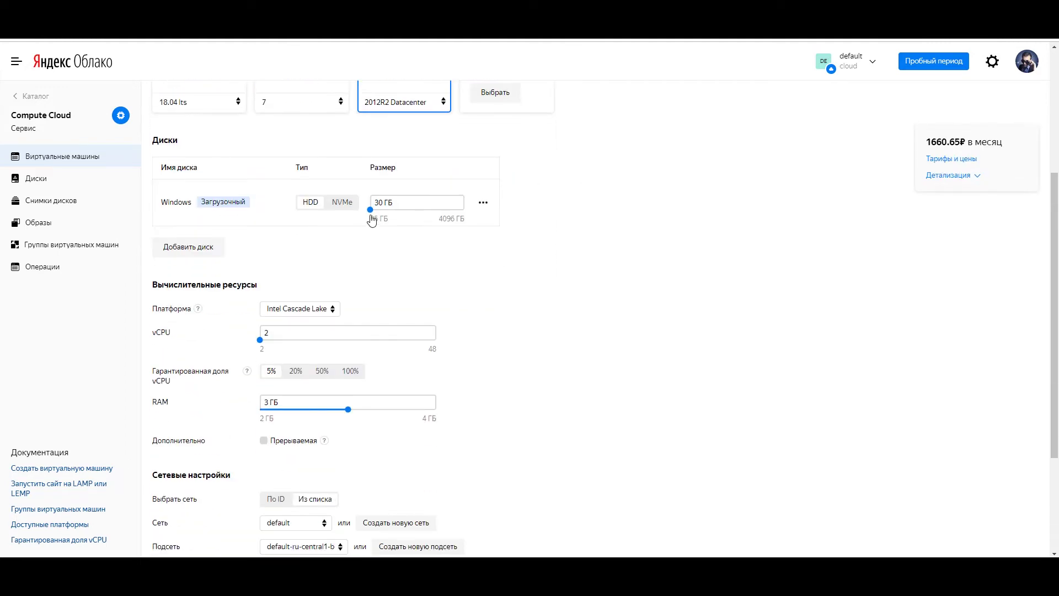
pyautogui.click(368, 209)
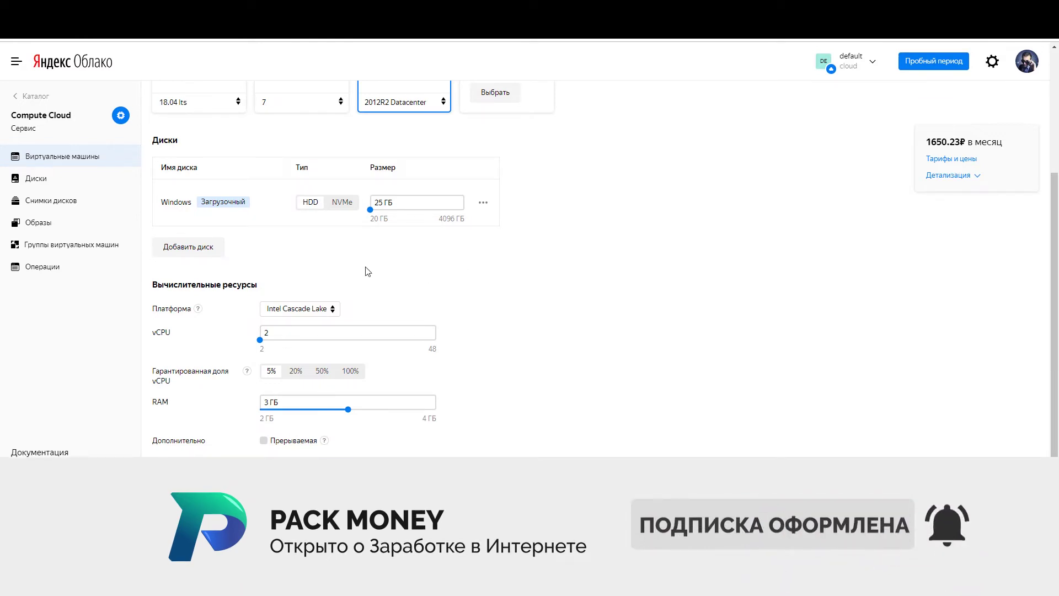
pyautogui.scroll(-2, 366, 268)
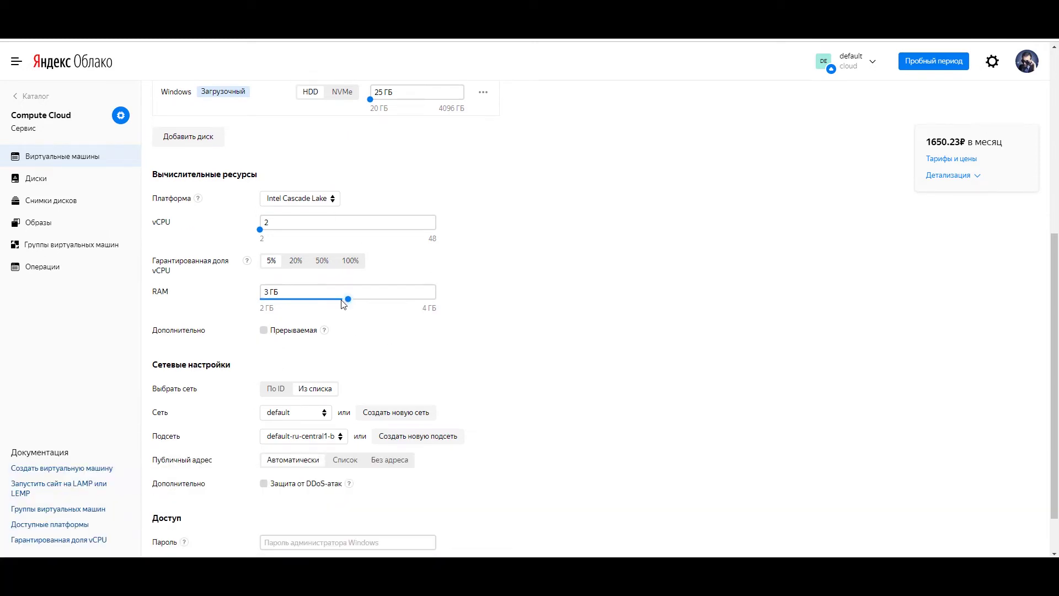
pyautogui.moveTo(347, 299); pyautogui.dragTo(101, 287)
# Try a guaranteed vCPU share of 100%, check the monthly price, and set the share back to 5%.
pyautogui.click(351, 261)
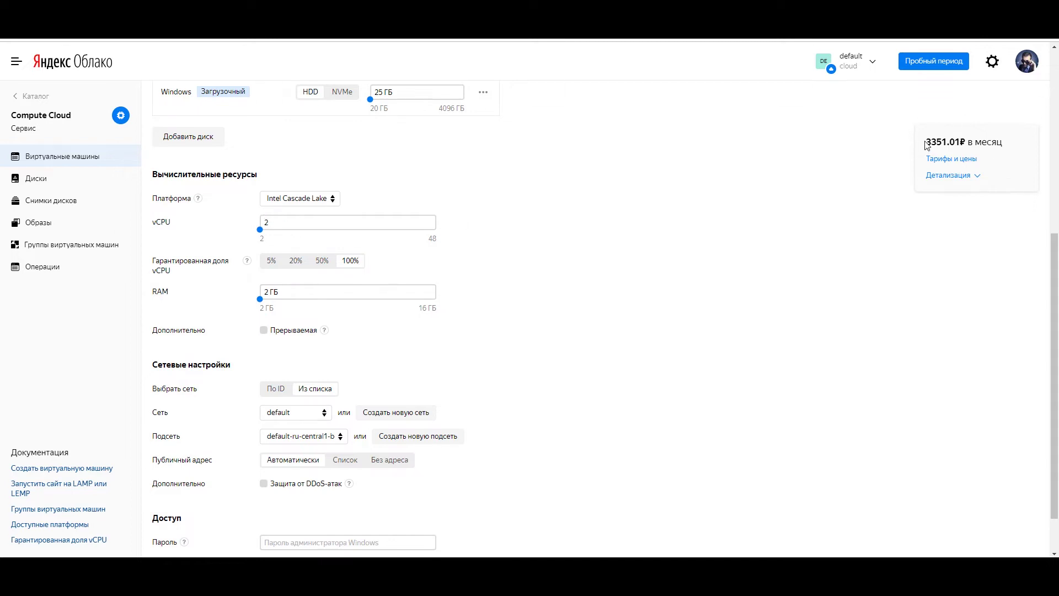
pyautogui.moveTo(924, 142); pyautogui.dragTo(1019, 154)
pyautogui.click(805, 233)
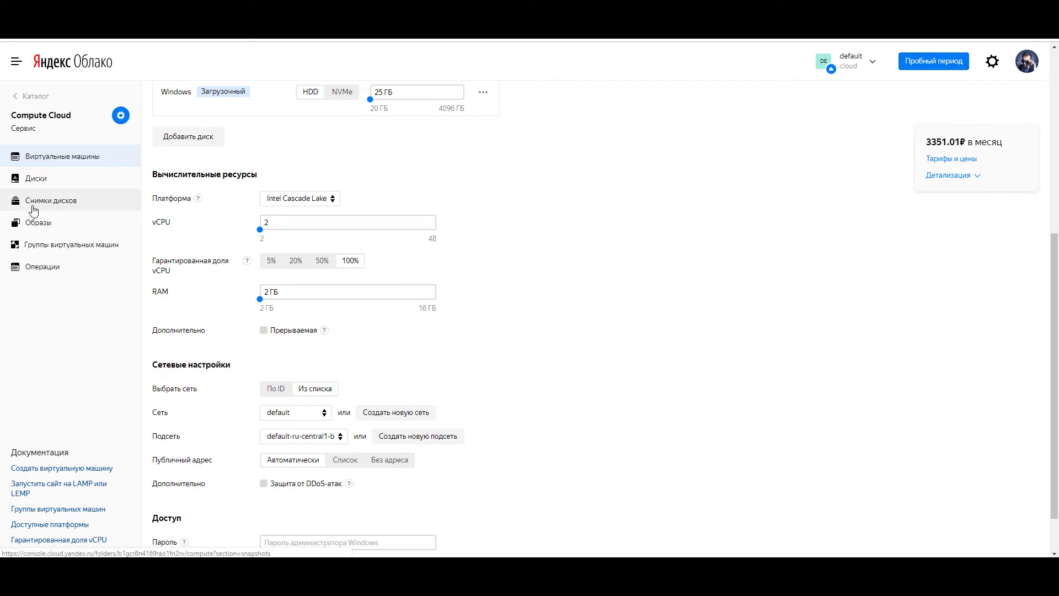
pyautogui.click(271, 260)
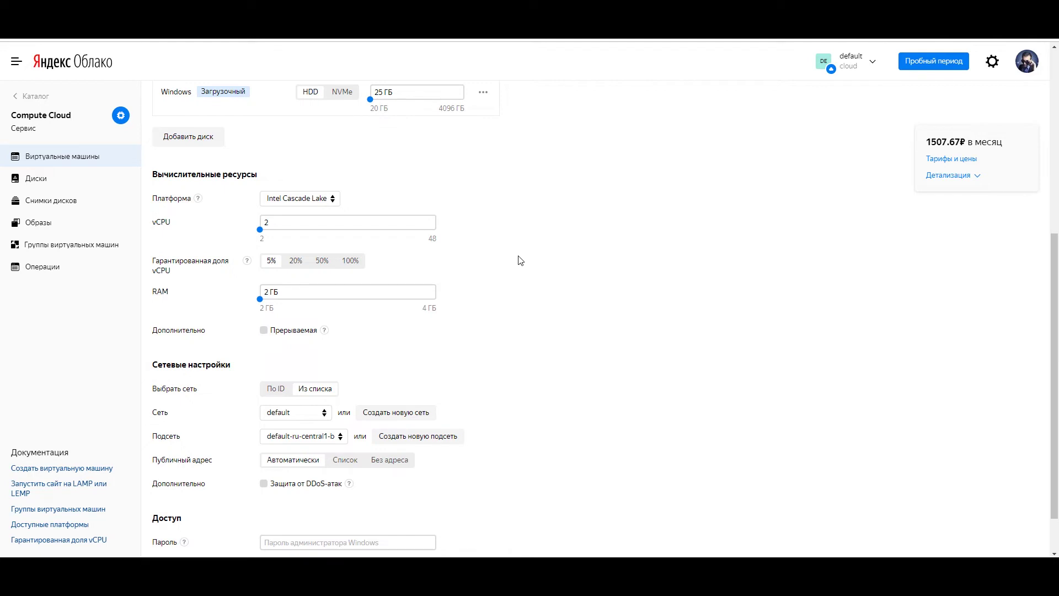
# Enable the preemptible (Прерываемая) option to compare the monthly price, and disable it again.
pyautogui.scroll(-1, 535, 259)
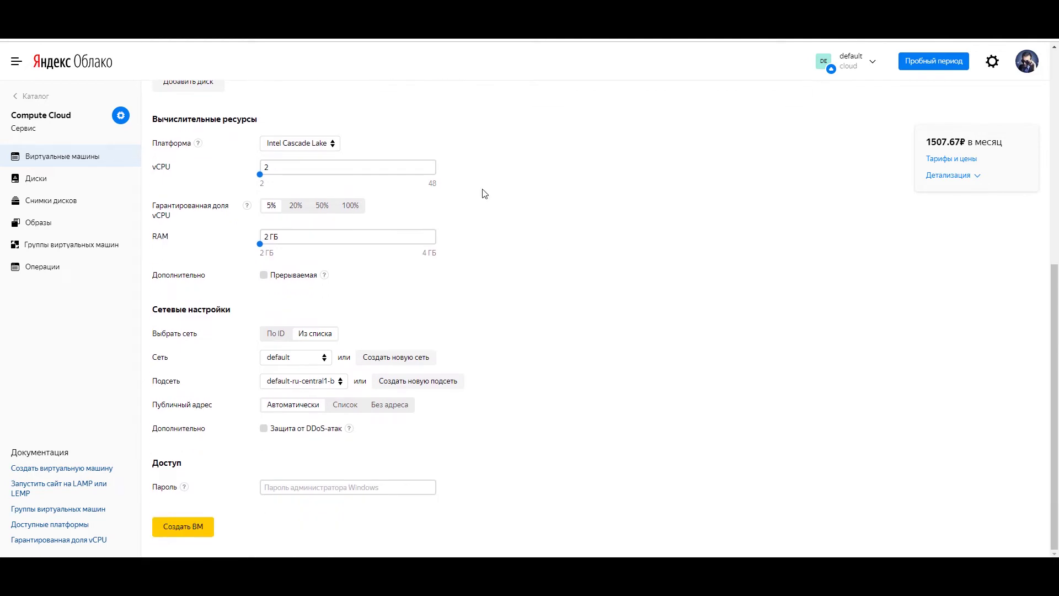
pyautogui.click(266, 277)
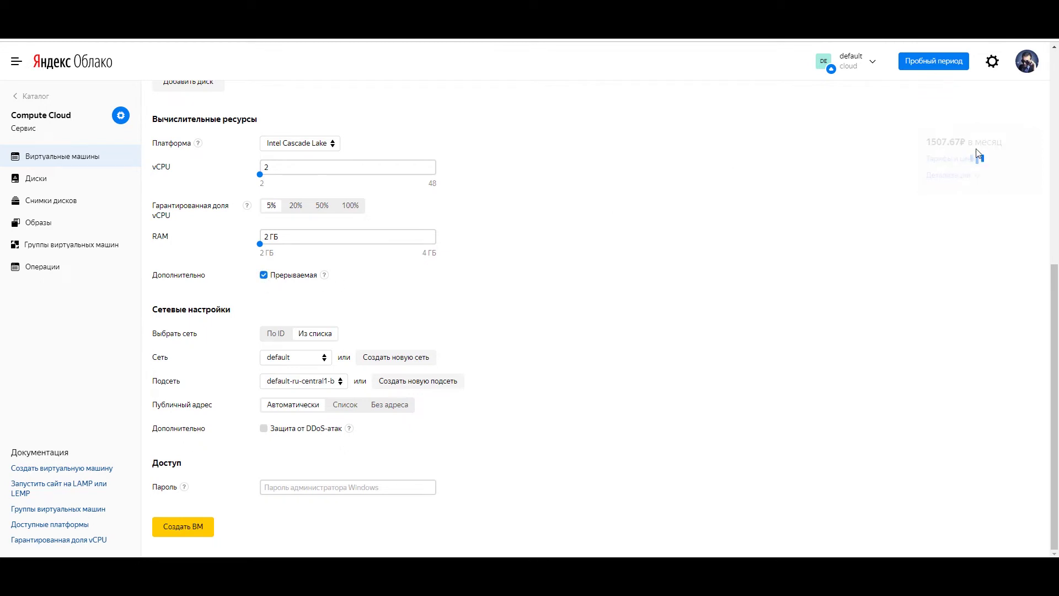
pyautogui.moveTo(324, 279)
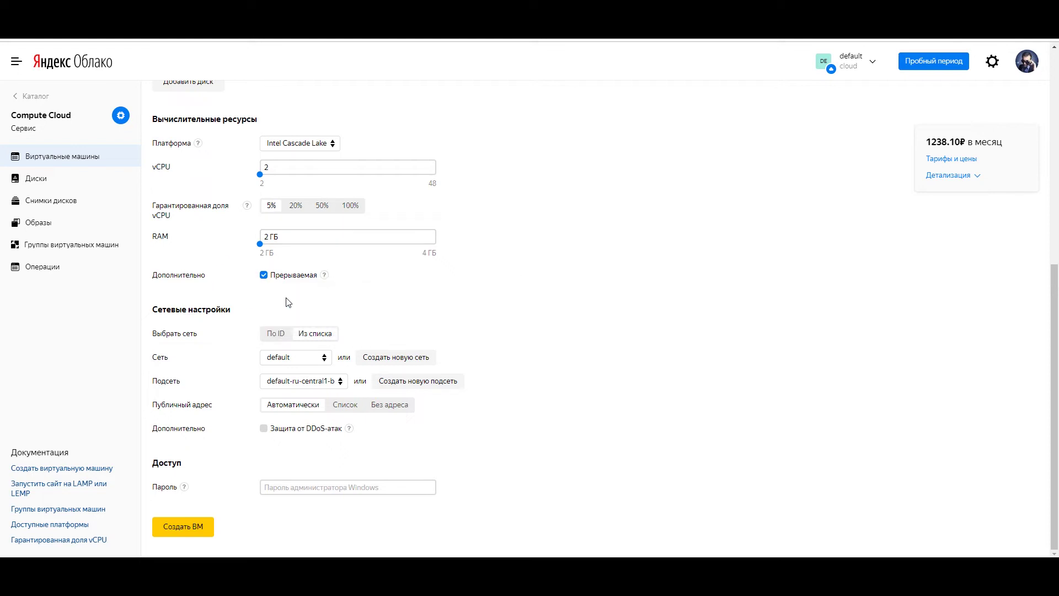
pyautogui.click(265, 275)
# Enable DDoS attack protection in the network settings and turn it back off.
pyautogui.click(263, 428)
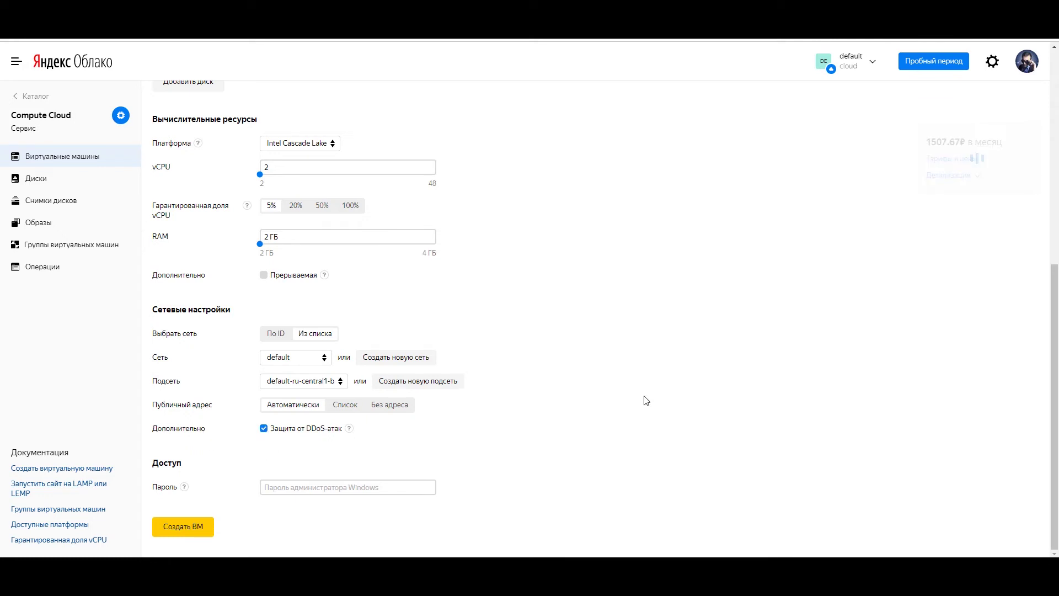
pyautogui.click(265, 433)
pyautogui.doubleClick(250, 439)
pyautogui.click(499, 450)
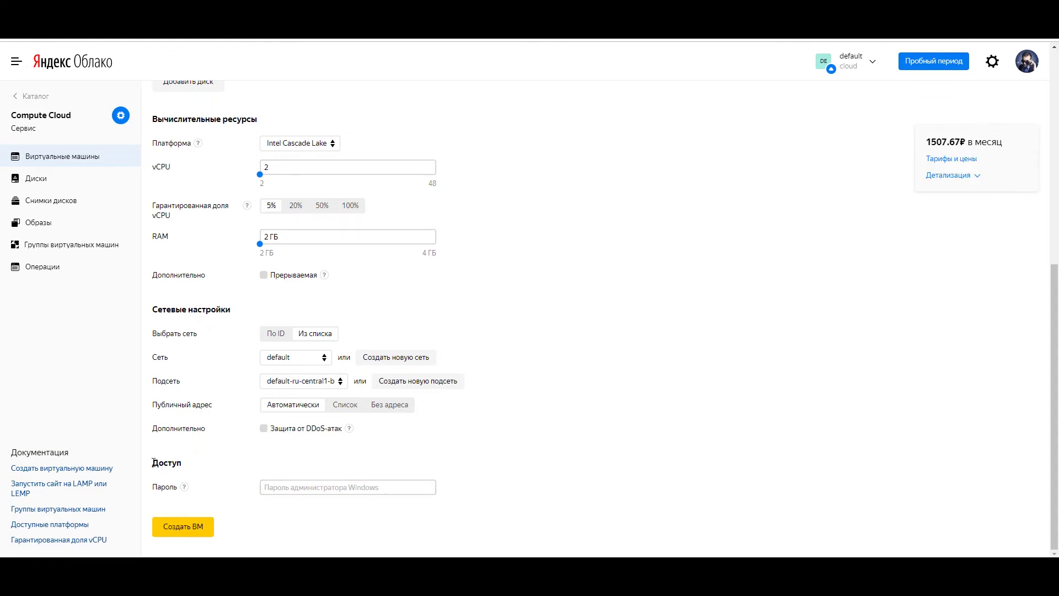
pyautogui.click(351, 488)
pyautogui.click(620, 437)
pyautogui.scroll(2, 210, 380)
pyautogui.scroll(-2, 205, 326)
# Leave the creation form and review the existing virtual machines in Compute Cloud.
pyautogui.click(65, 159)
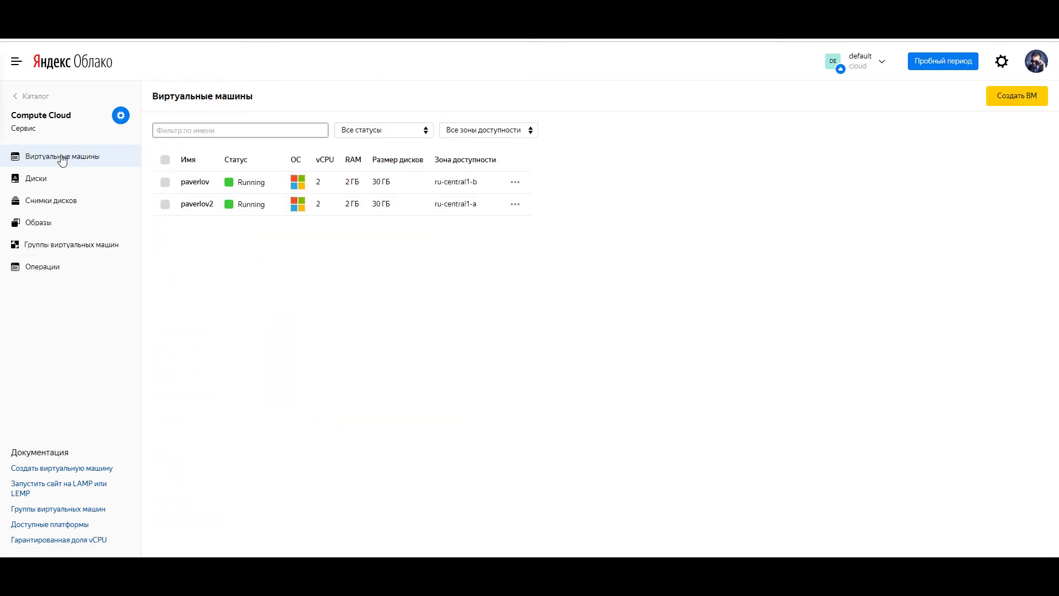
pyautogui.moveTo(532, 279); pyautogui.dragTo(208, 200)
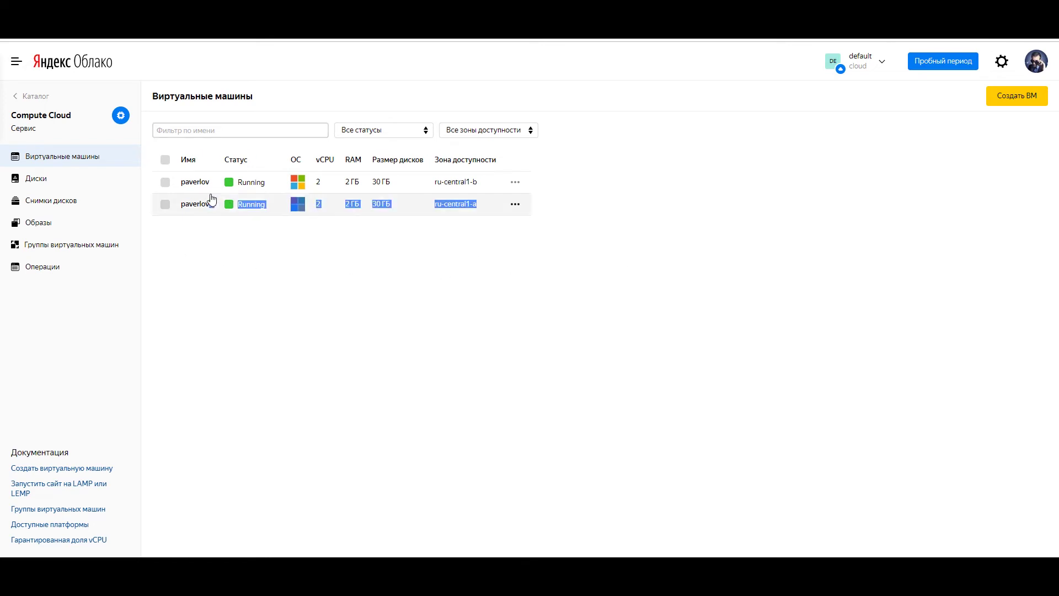
pyautogui.click(402, 320)
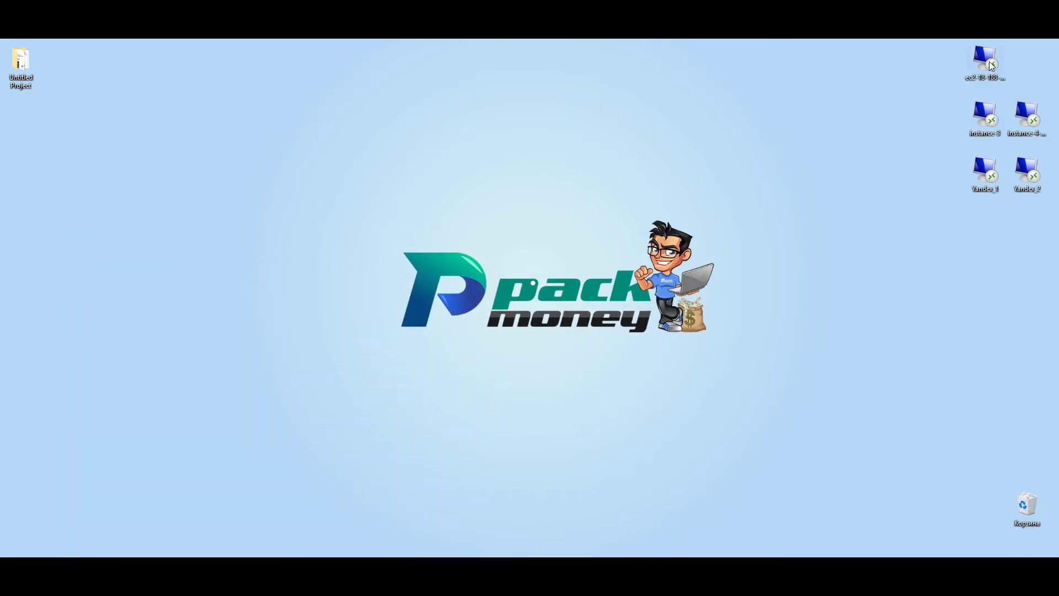
# On the Windows desktop, move the ec2 remote desktop shortcut toward the middle and launch Remote Desktop Connection through the system search.
pyautogui.moveTo(984, 63); pyautogui.dragTo(565, 179)
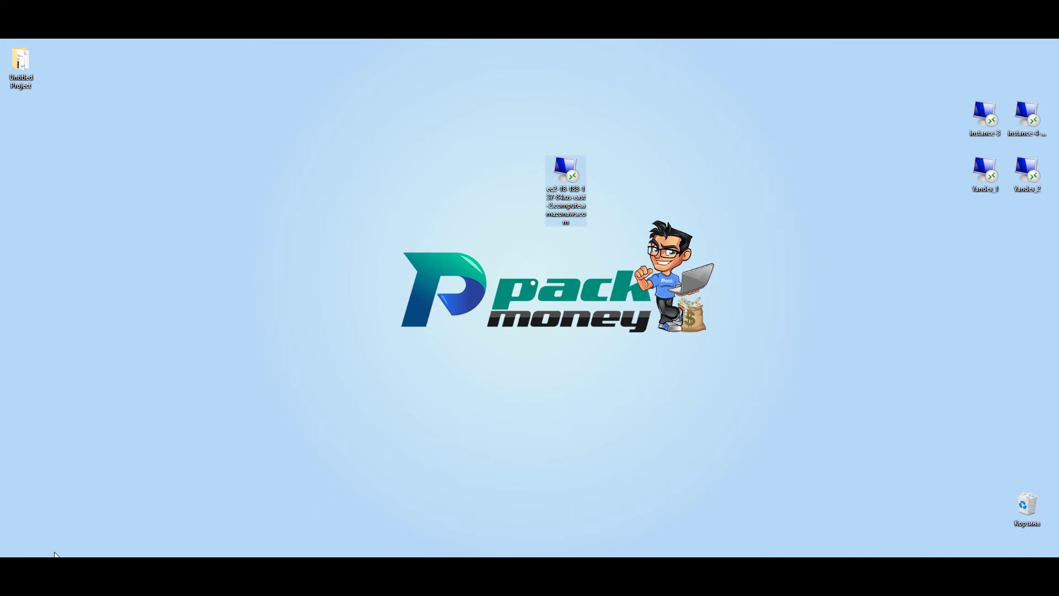
pyautogui.click(83, 552)
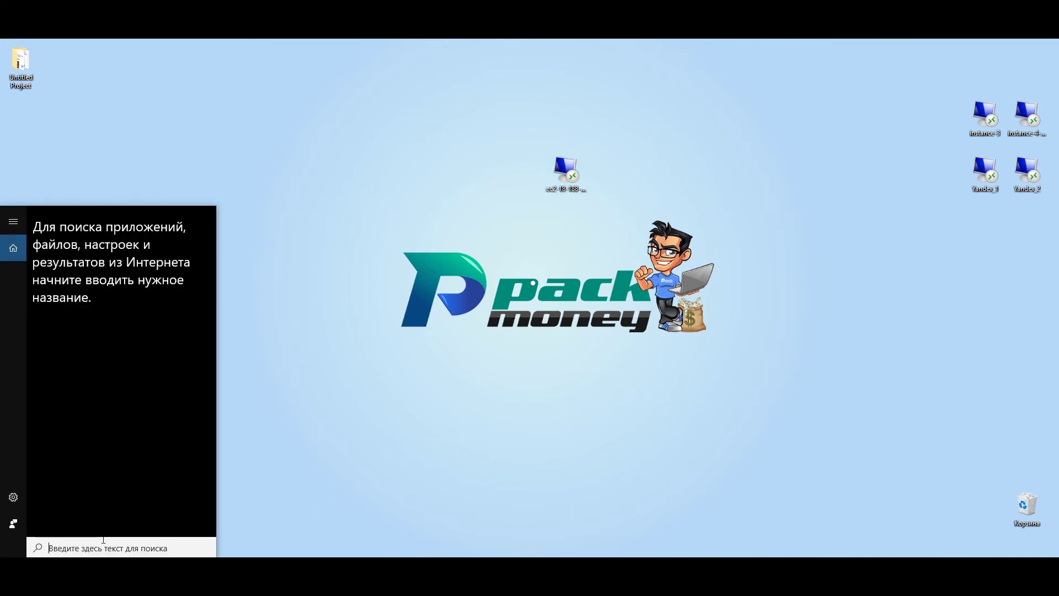
pyautogui.write('pa')
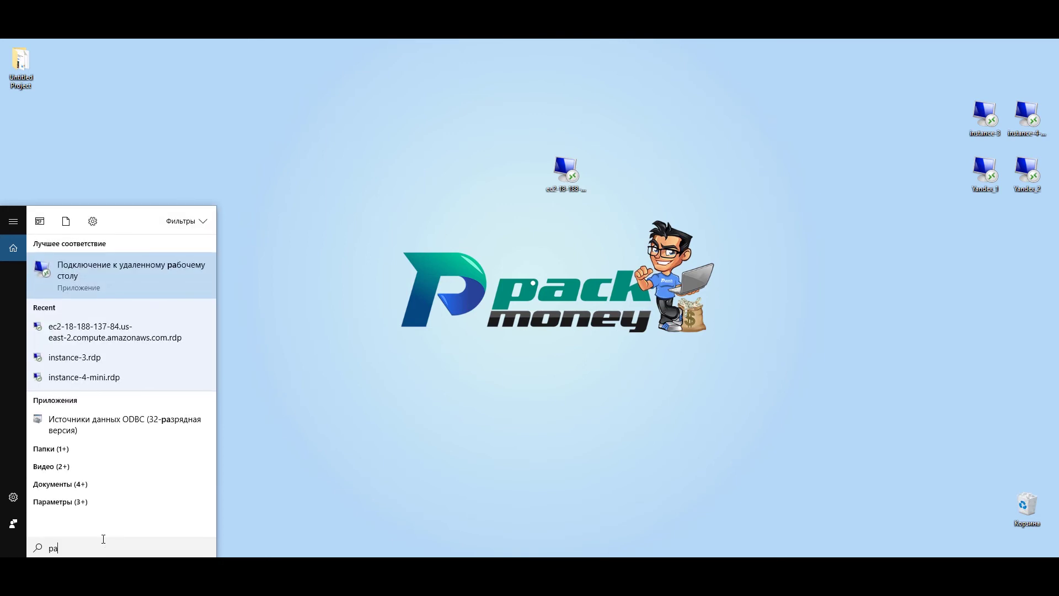
pyautogui.click(137, 271)
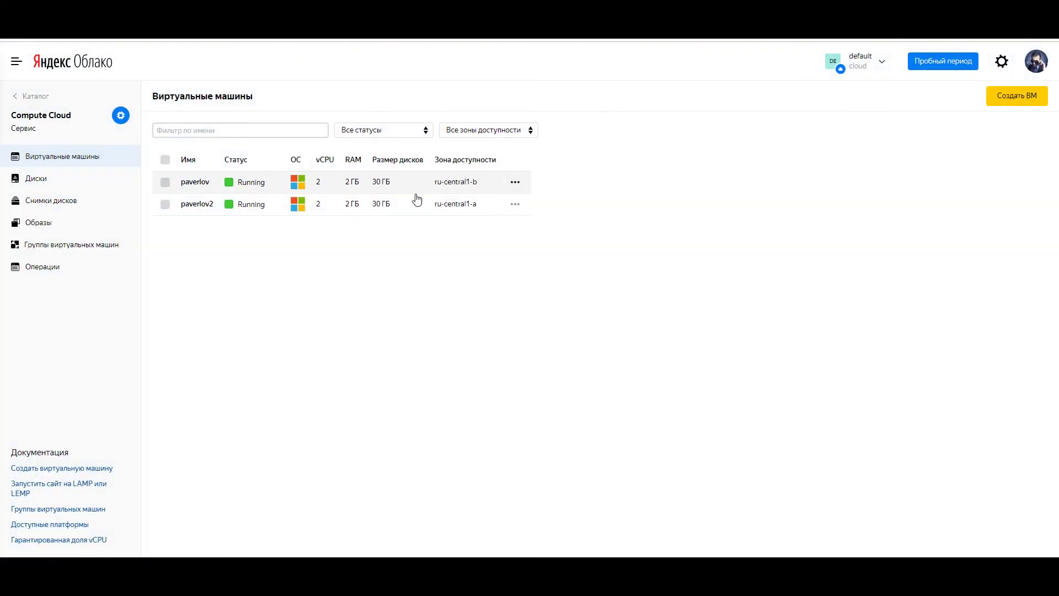
# In Yandex Cloud, open the overview of the virtual machine in zone ru-central1-b and select its public IPv4 address.
pyautogui.click(516, 183)
pyautogui.click(237, 189)
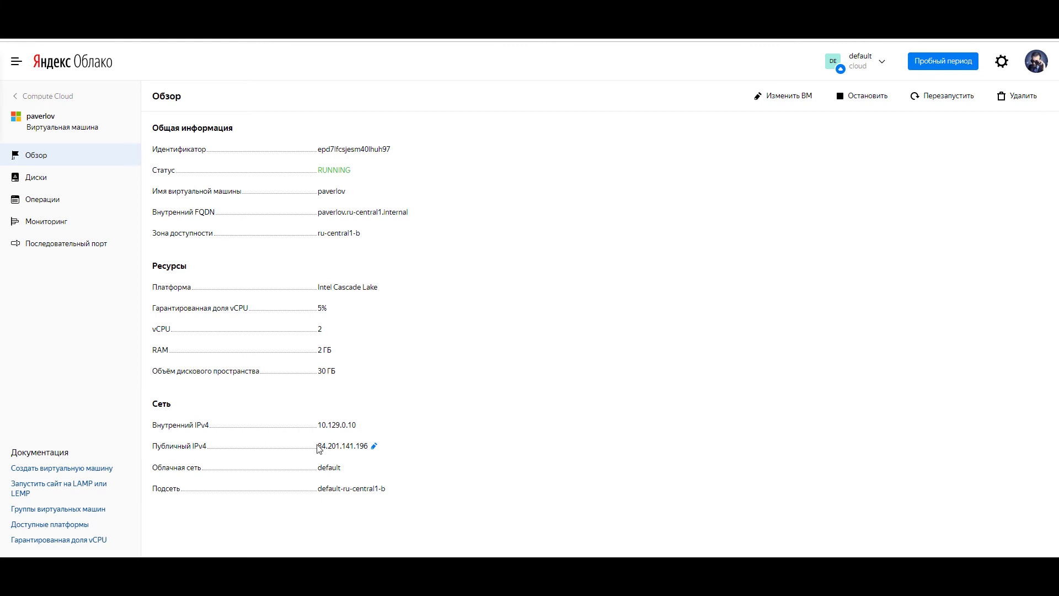
pyautogui.moveTo(318, 447); pyautogui.dragTo(367, 449)
# Bring up the Remote Desktop Connection window, close it without connecting, and return to the virtual machines list.
pyautogui.click(631, 573)
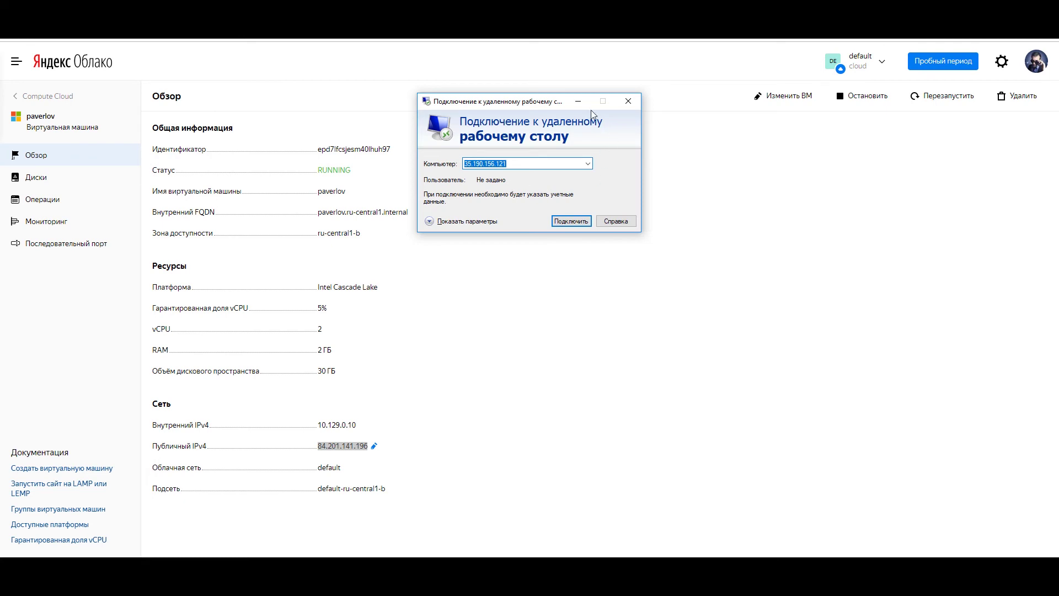
pyautogui.click(628, 101)
pyautogui.click(690, 368)
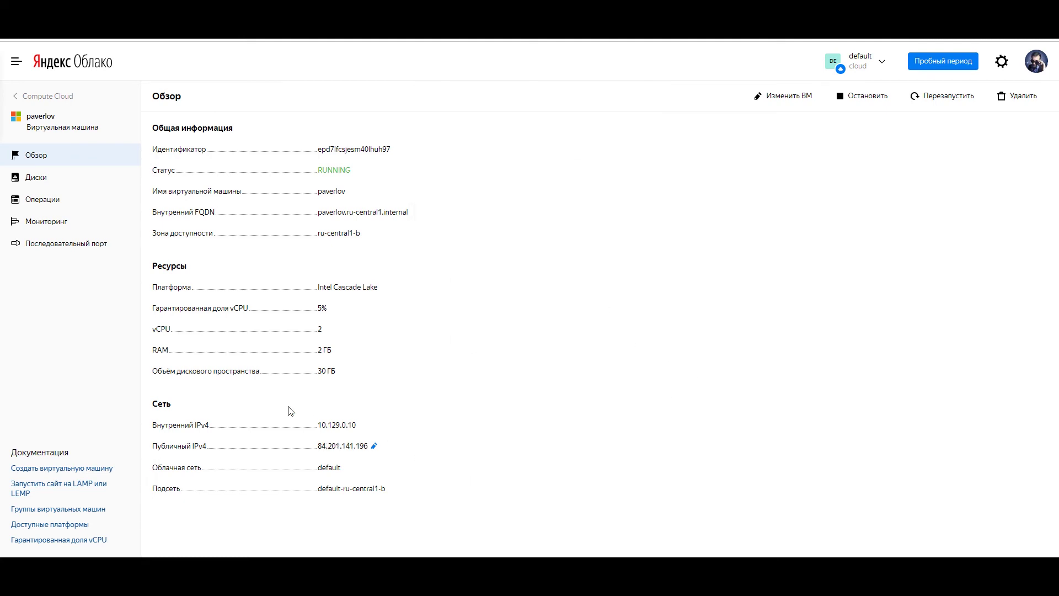
pyautogui.click(16, 98)
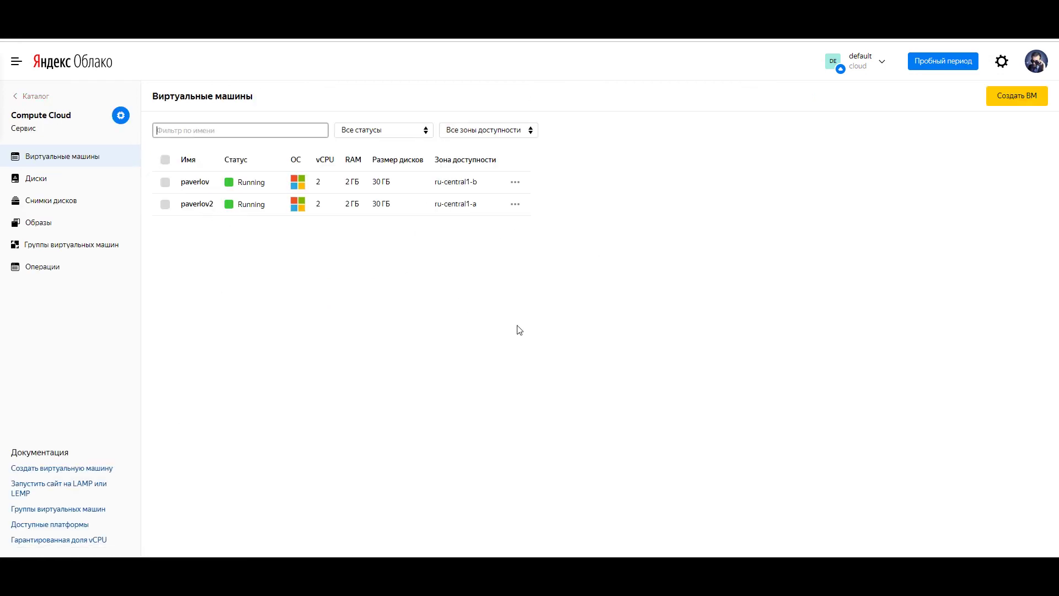
# Switch to the Windows desktop and move the ec2 shortcut back above the instance-3 shortcut.
pyautogui.moveTo(329, 227); pyautogui.dragTo(432, 296)
pyautogui.click(607, 292)
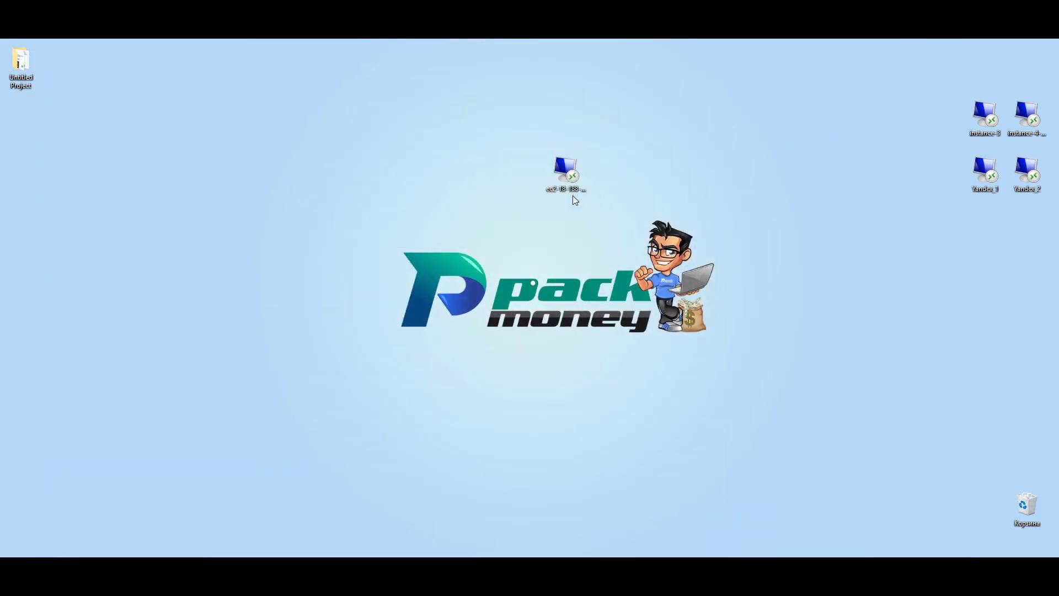
pyautogui.moveTo(573, 178); pyautogui.dragTo(993, 71)
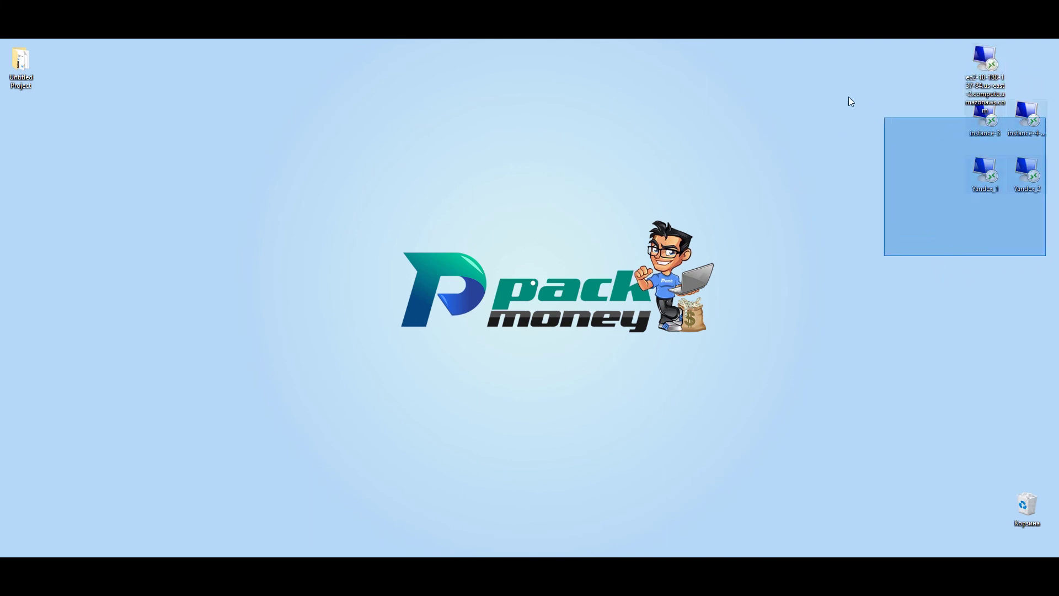